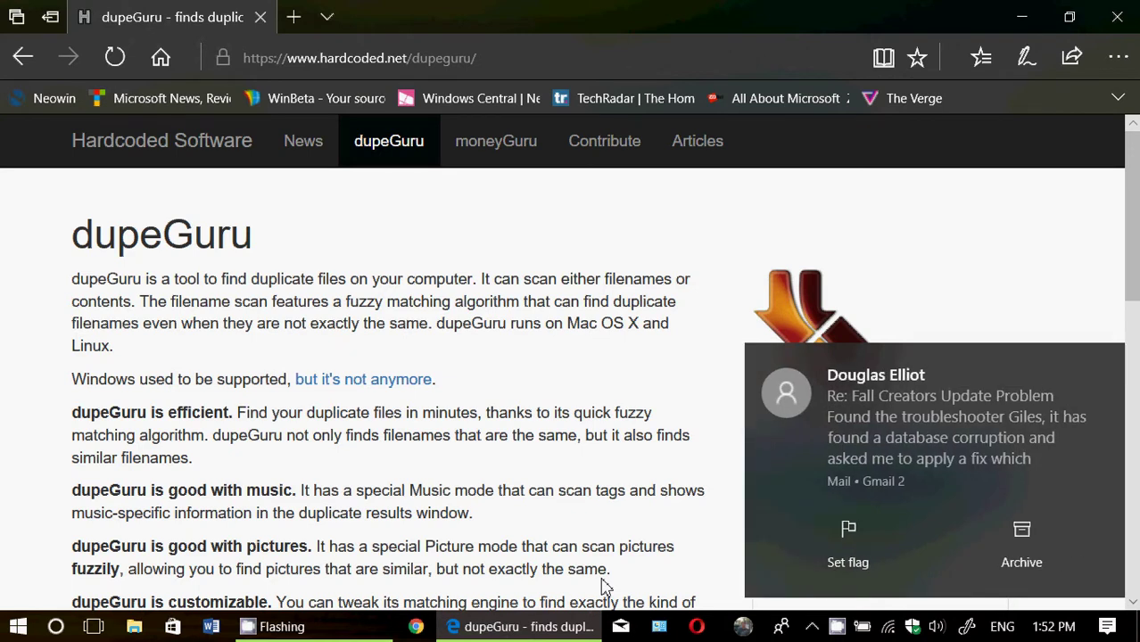
- Archive the incoming mail notification and select the dupeGuru page's web address
click(1027, 563)
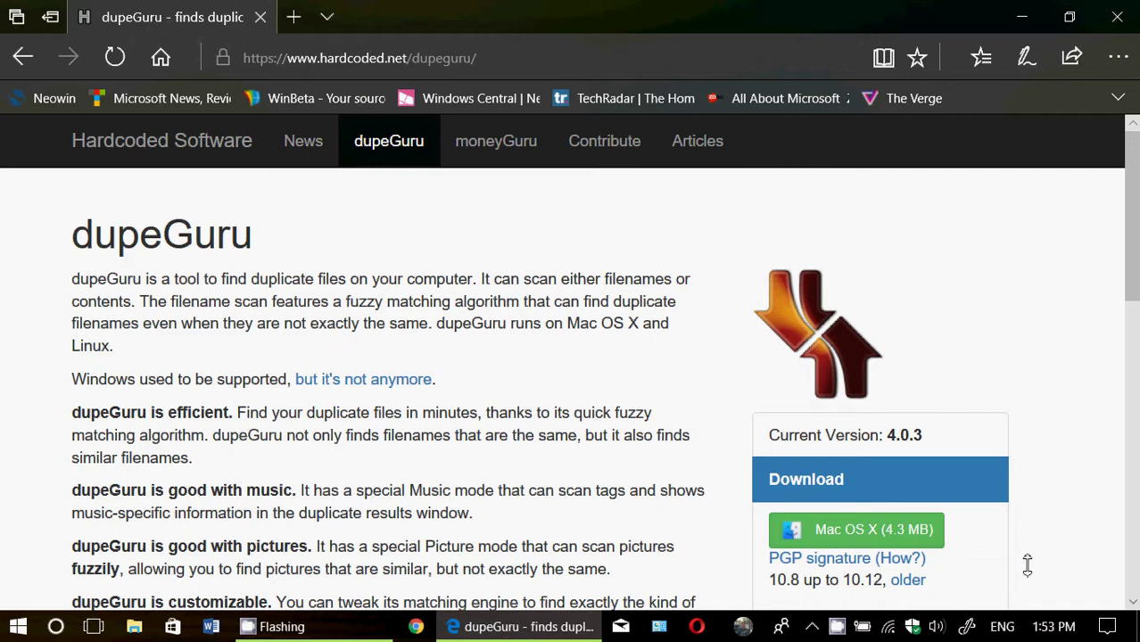
click(457, 57)
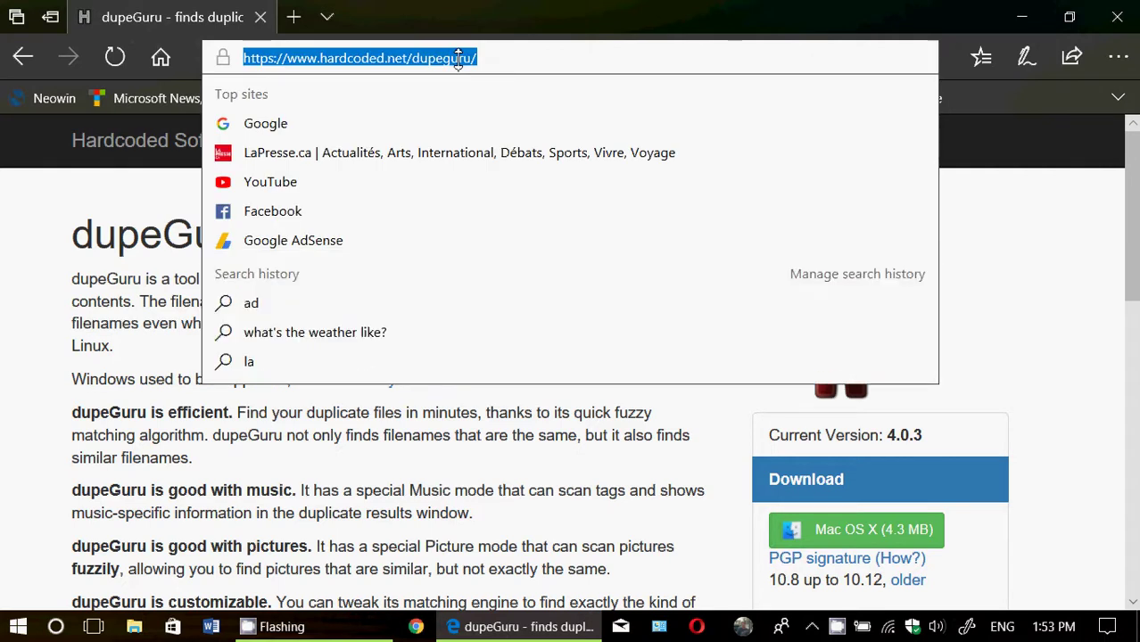
right_click(458, 58)
click(437, 116)
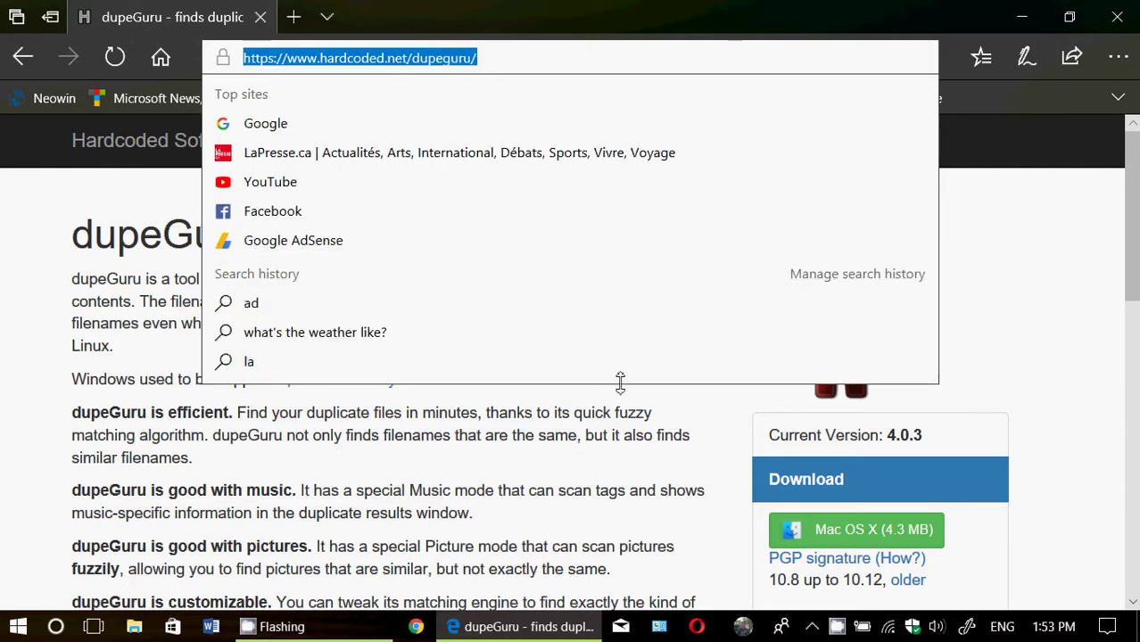
click(628, 457)
- Review the dupeGuru page's feature descriptions and its download options for Mac OS X, Ubuntu and Windows
scroll(972, 374, down, 2)
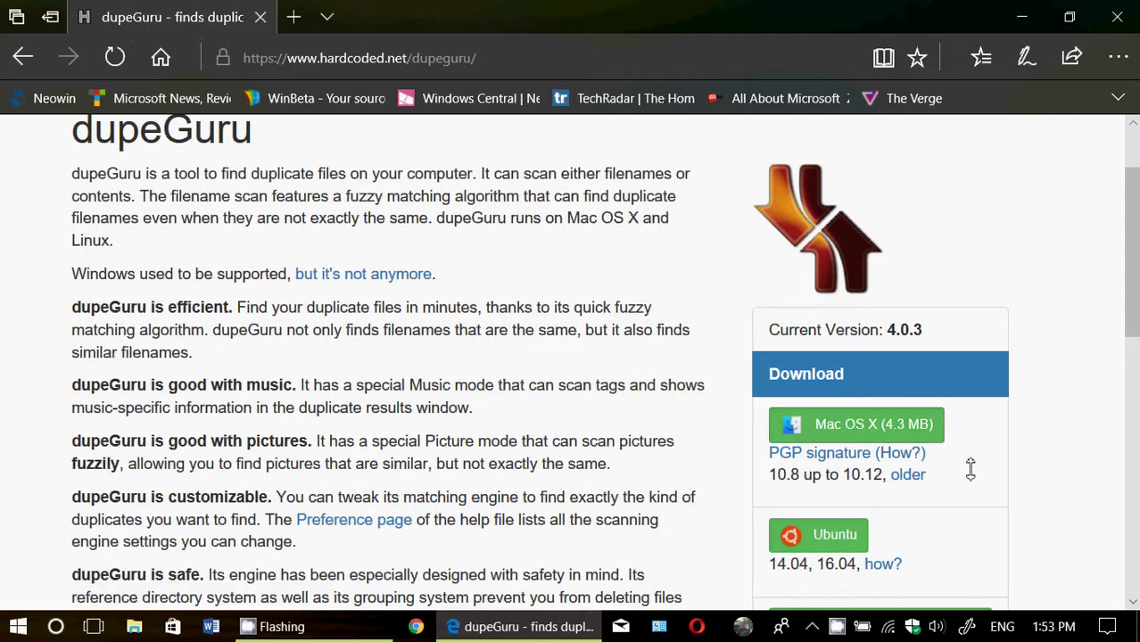
scroll(971, 468, down, 1)
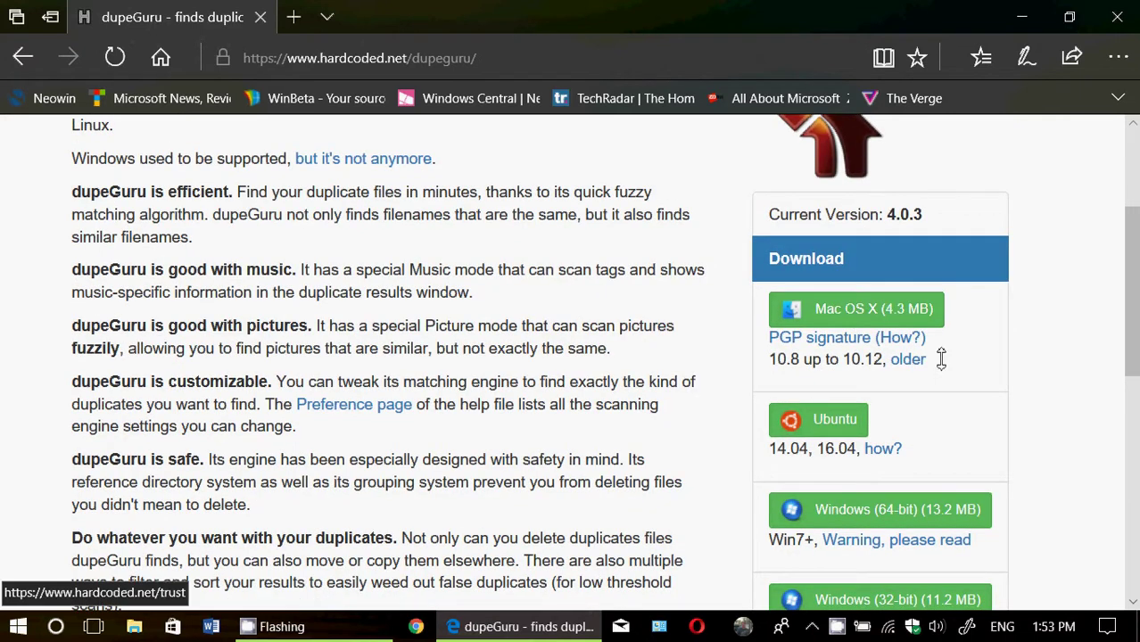
scroll(976, 381, down, 1)
scroll(997, 375, down, 1)
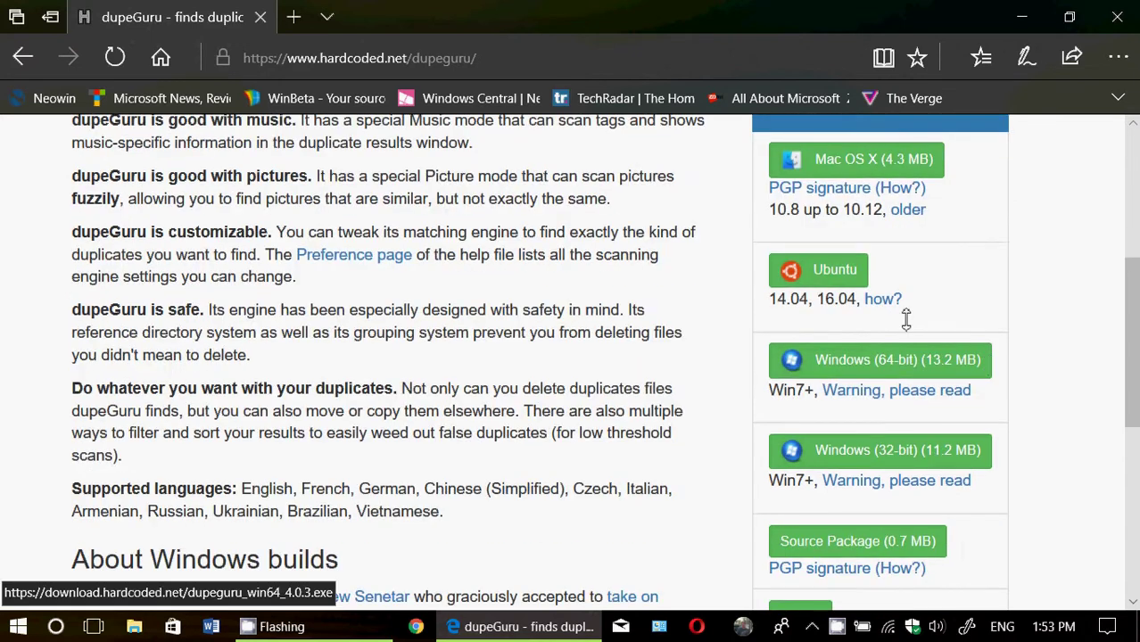
scroll(1052, 491, down, 1)
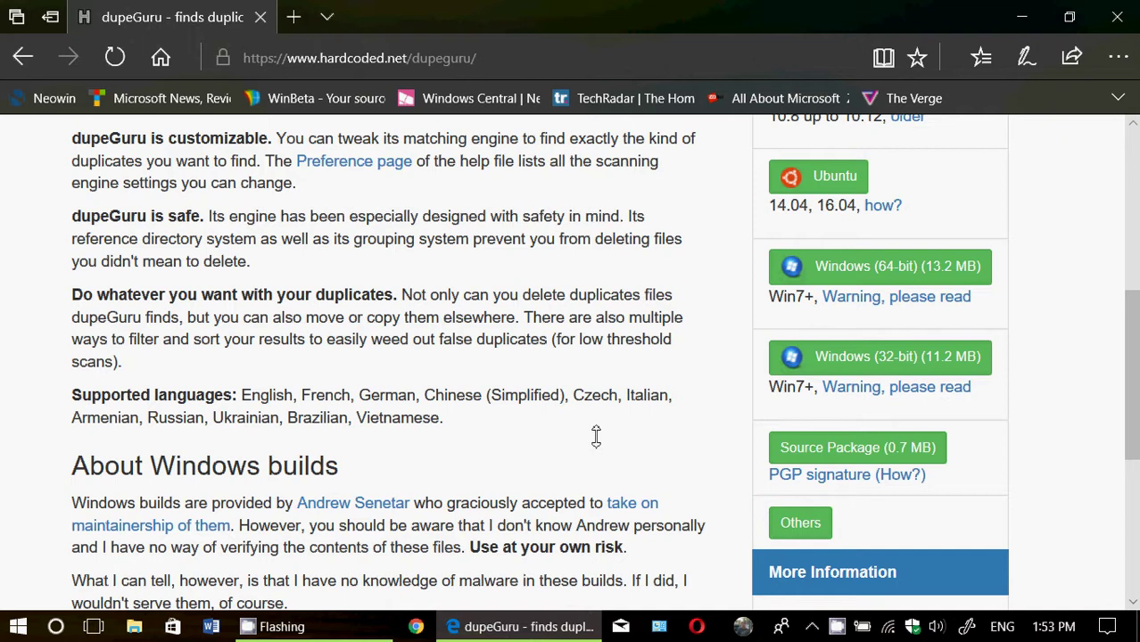
scroll(596, 436, up, 5)
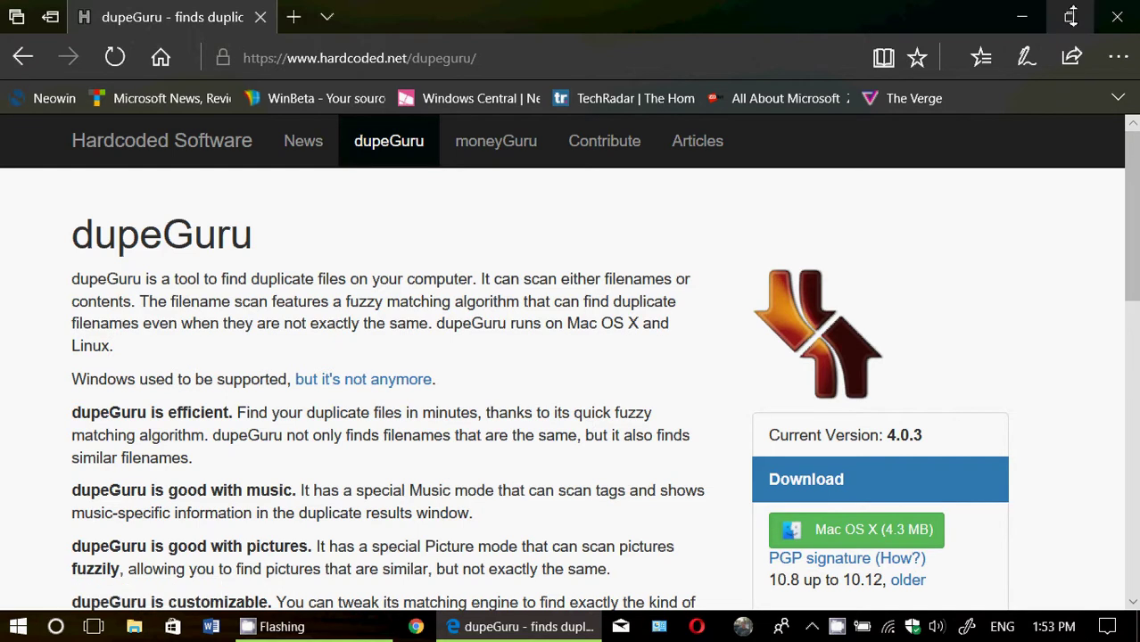
- Close the browser and open dupeGuru in a maximized window
click(1101, 17)
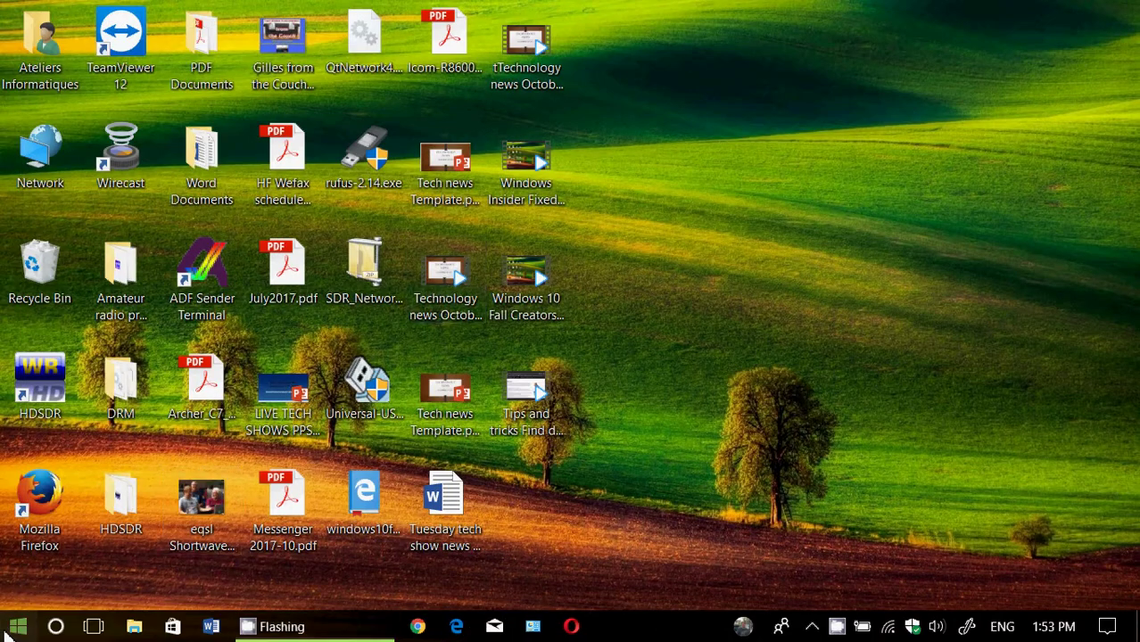
click(9, 630)
click(148, 178)
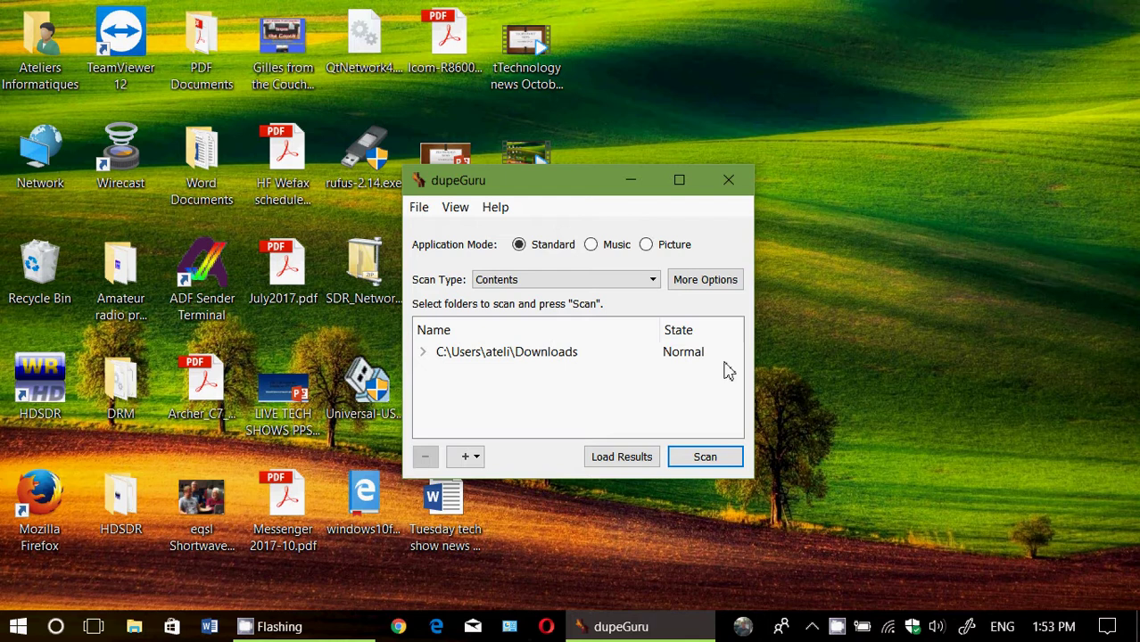
click(679, 179)
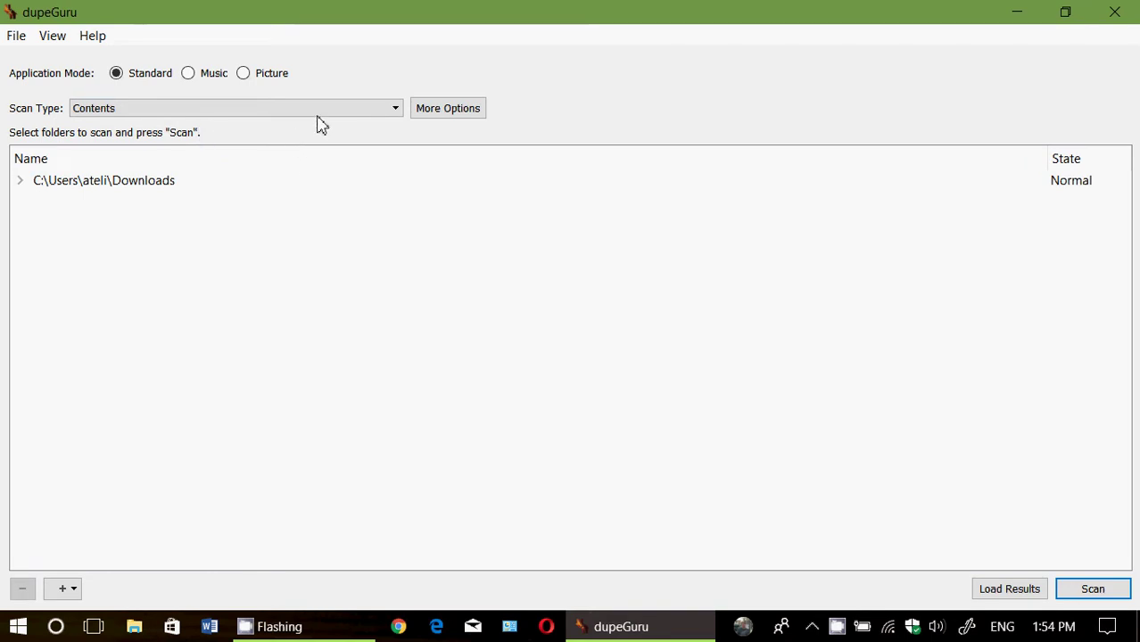
- Check the scan type and folder-adding choices, and scan the Downloads folder for duplicate contents in Standard mode
click(321, 115)
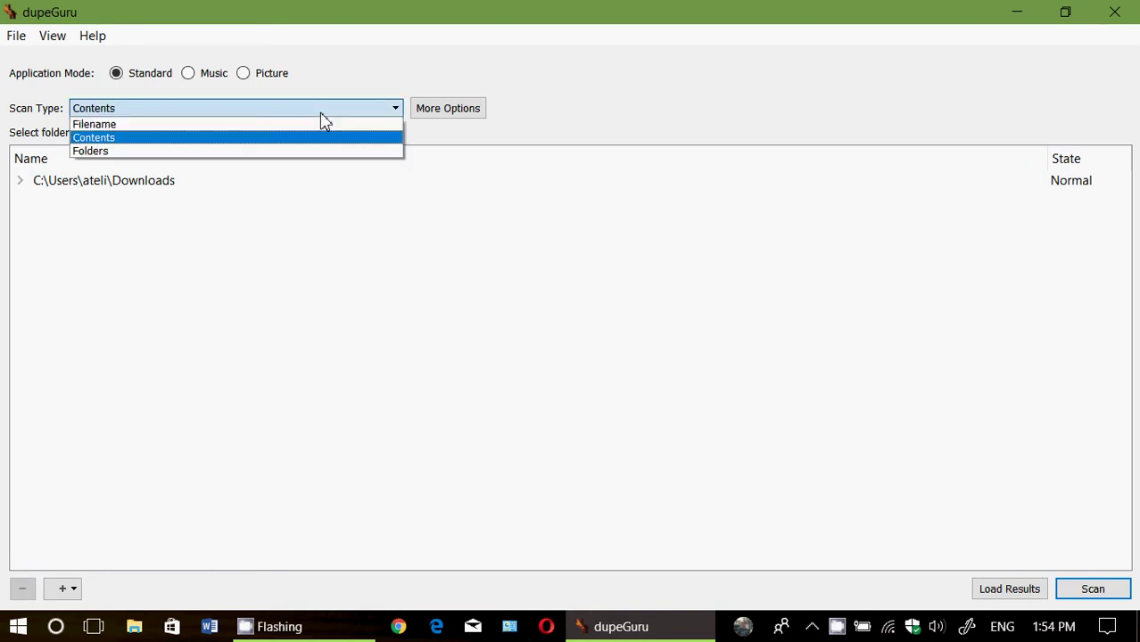
click(321, 113)
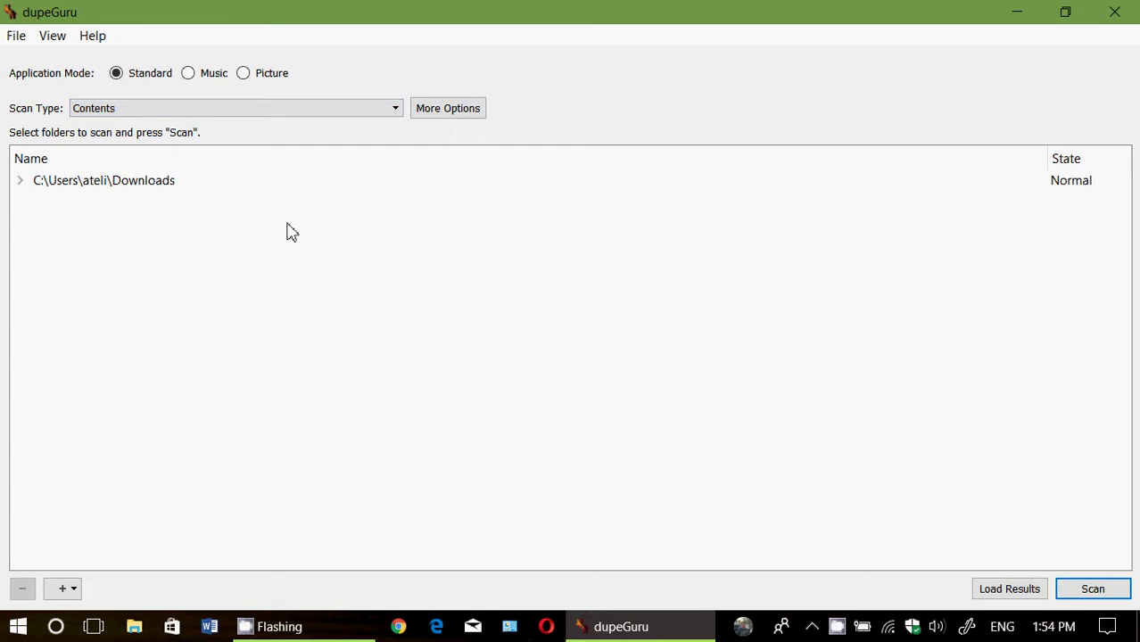
click(64, 591)
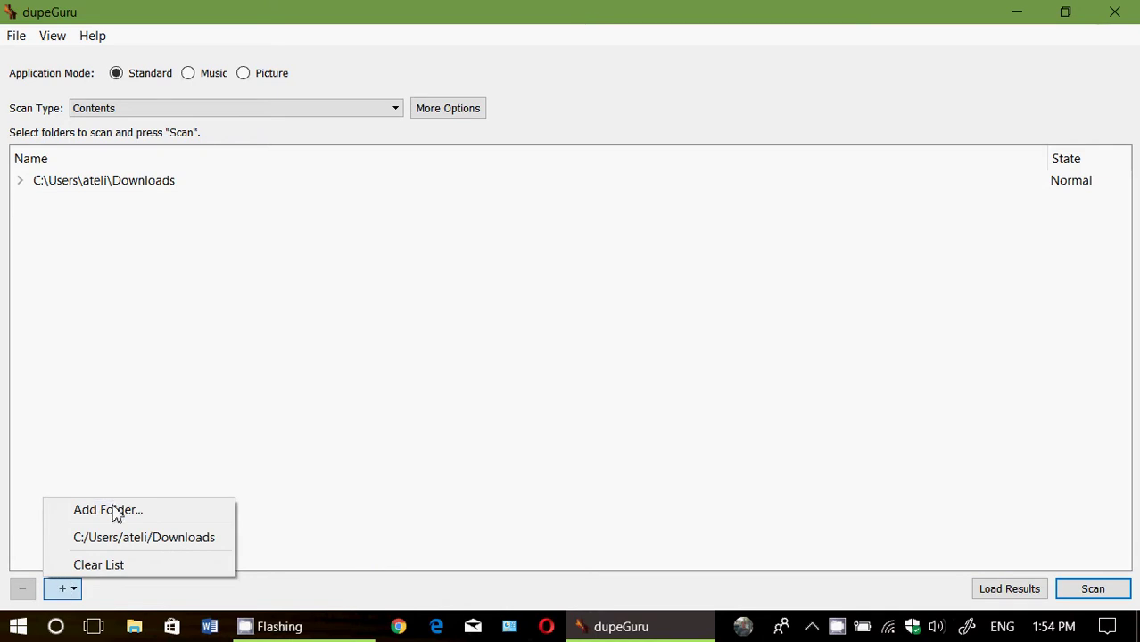
click(323, 371)
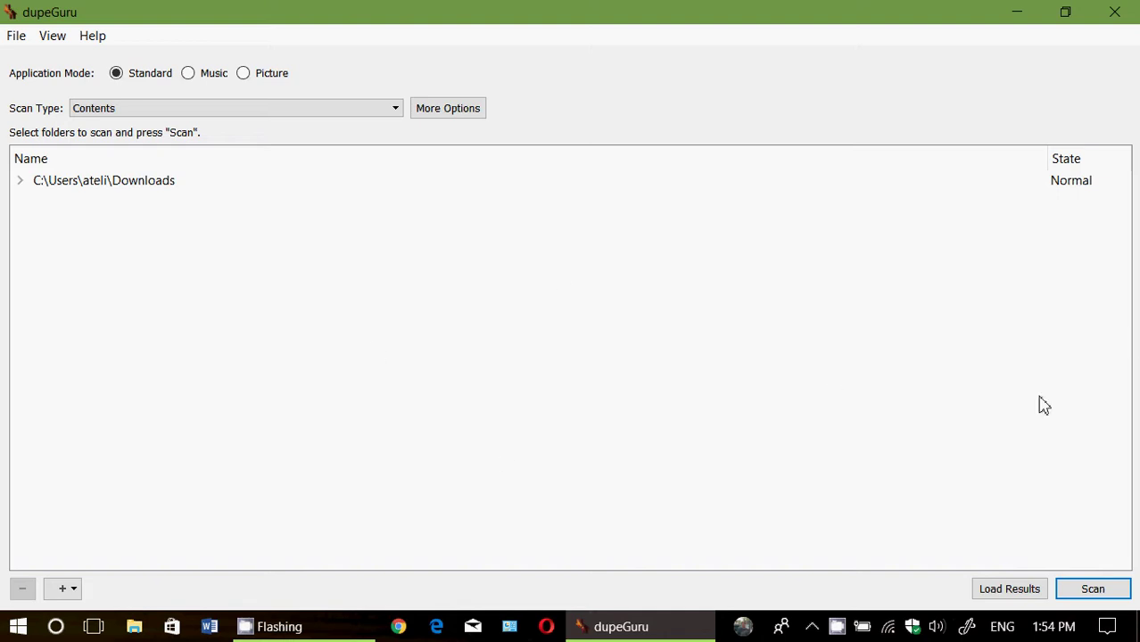
click(1095, 589)
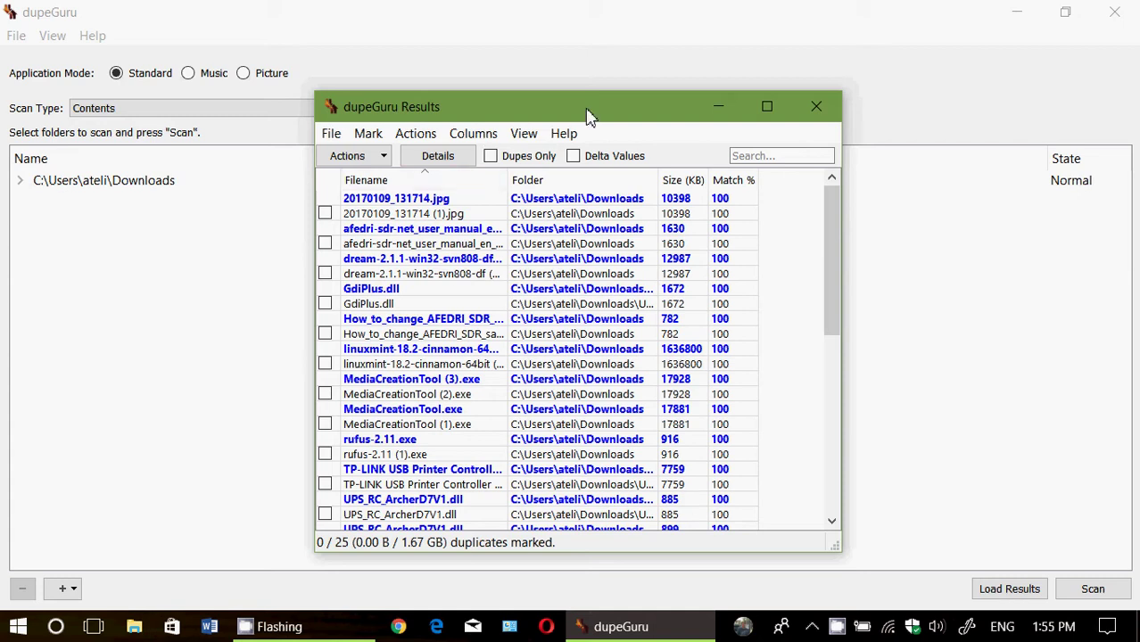
- View the original photo 20170109_131714.jpg in its default application and close the viewer
click(413, 202)
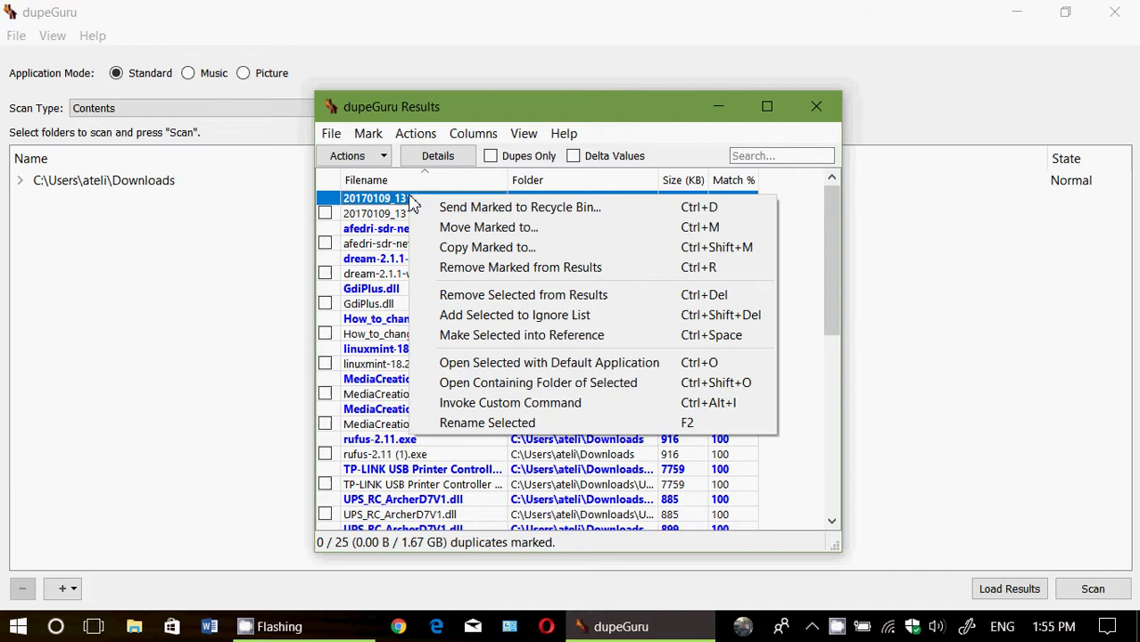
click(498, 371)
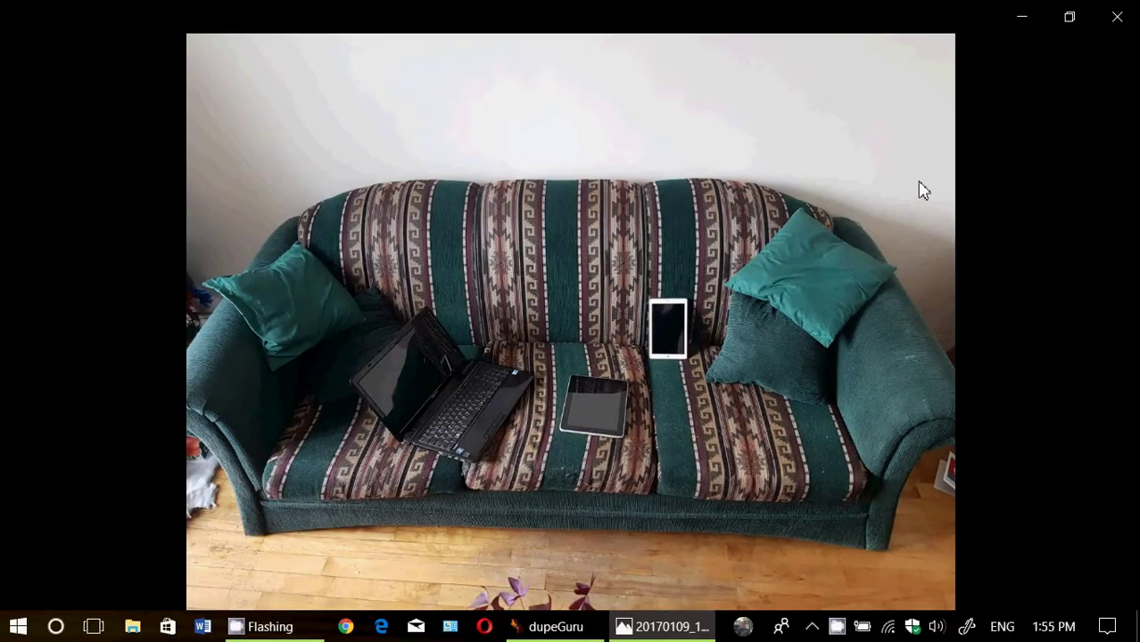
click(1116, 17)
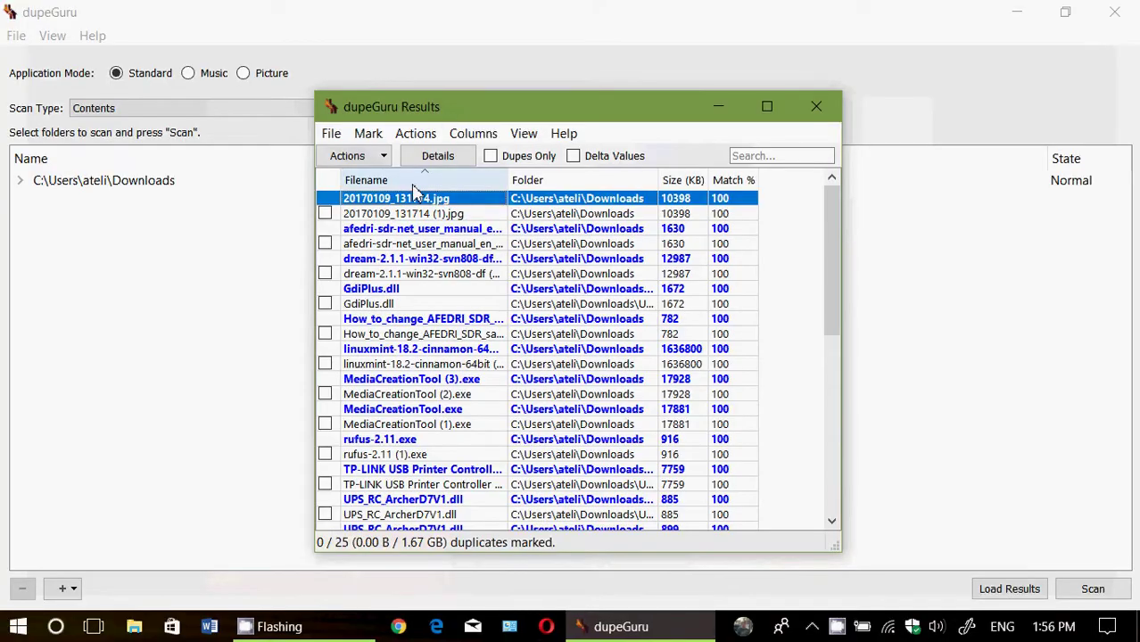
- Select the duplicate 20170109_131714 (1).jpg and review the actions available for marked and selected files
click(411, 215)
right_click(410, 217)
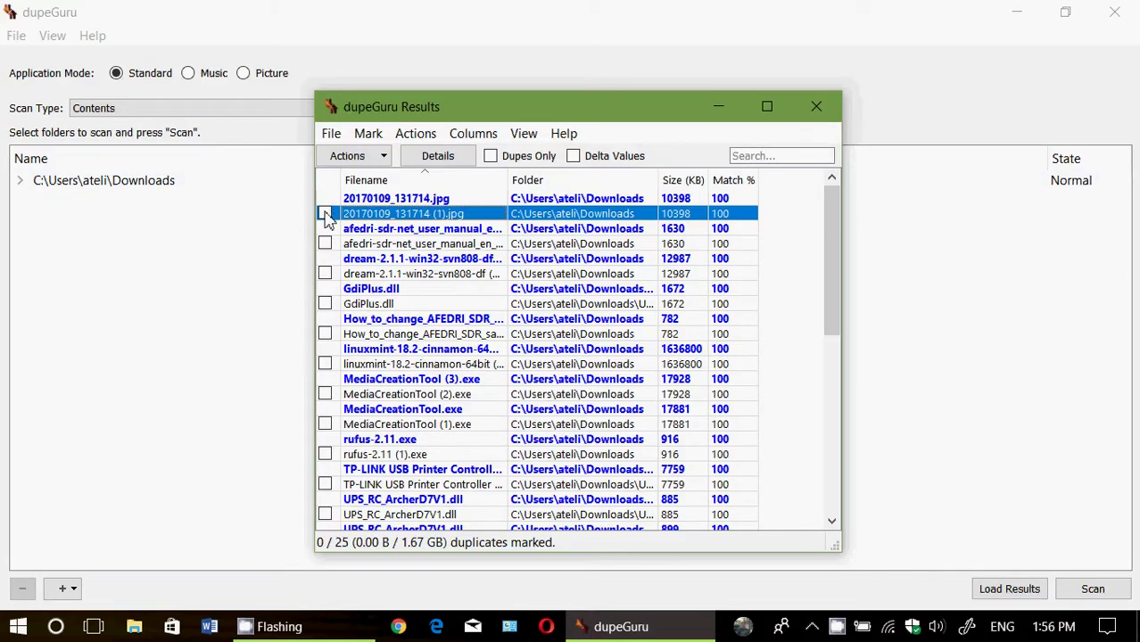
click(383, 156)
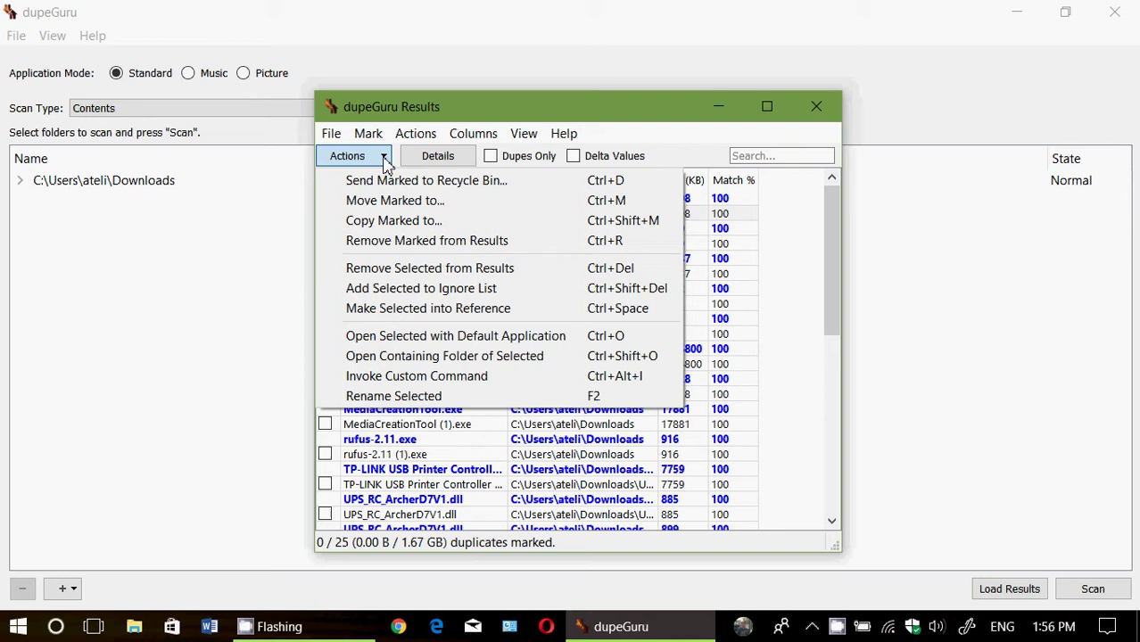
click(205, 285)
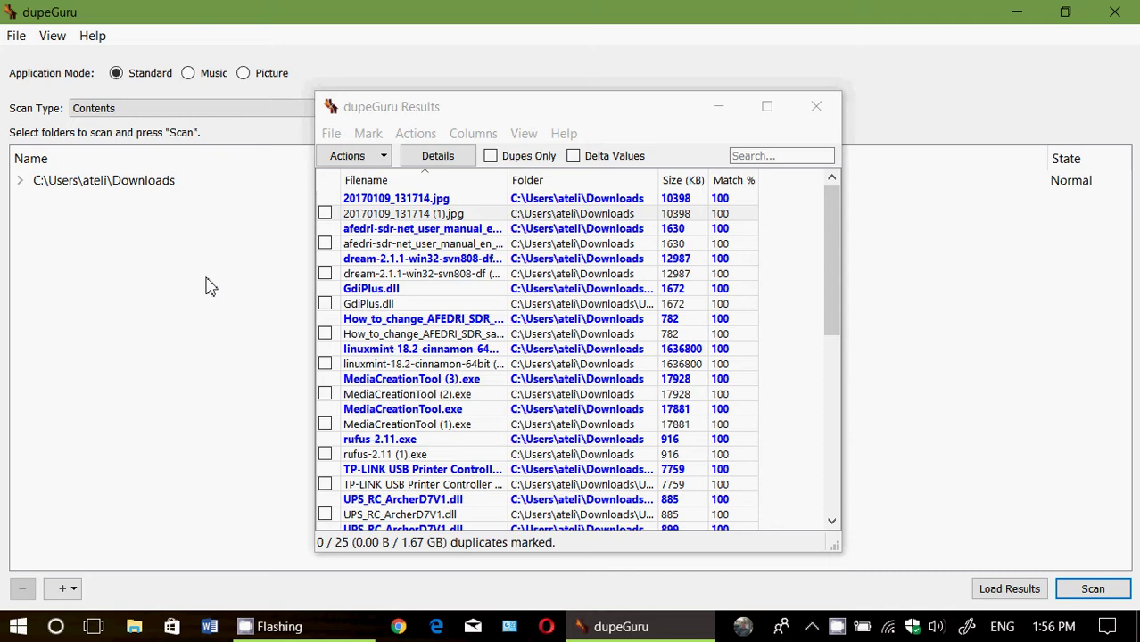
- Look through the whole list of duplicate files in the scan results
scroll(532, 353, down, 6)
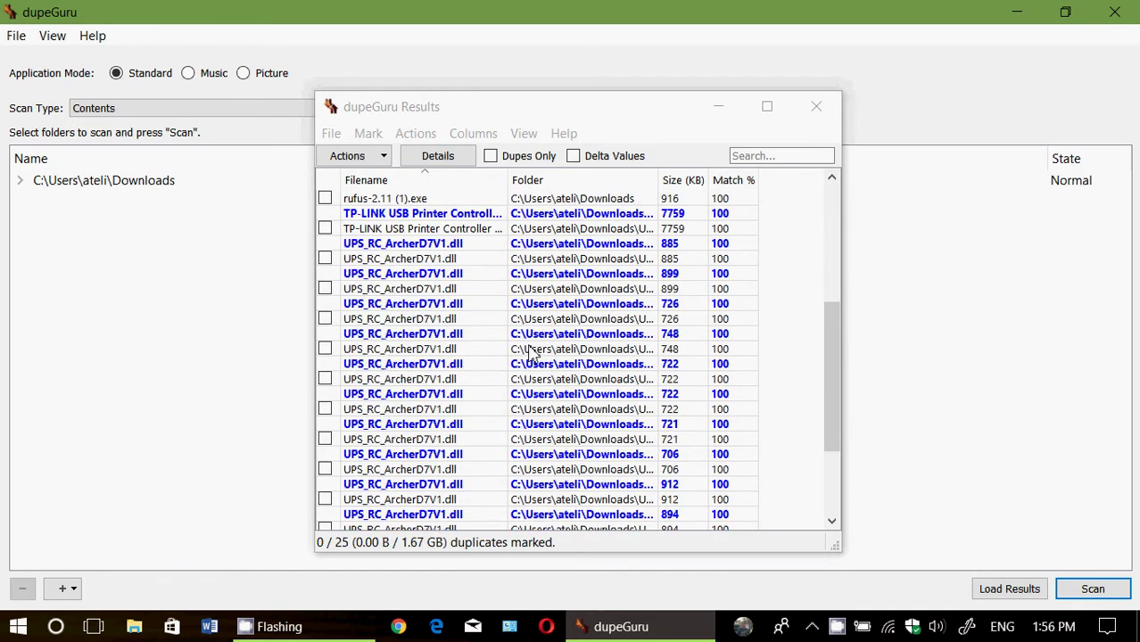
scroll(532, 353, down, 3)
scroll(532, 353, up, 9)
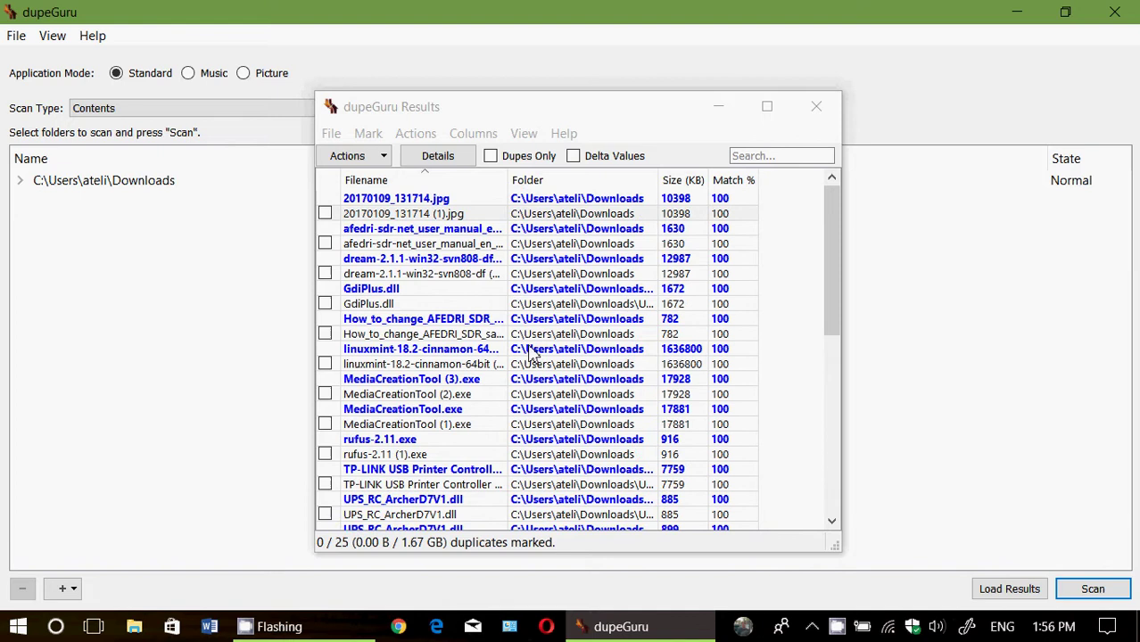
- Close the duplicate results window and quit dupeGuru
click(816, 106)
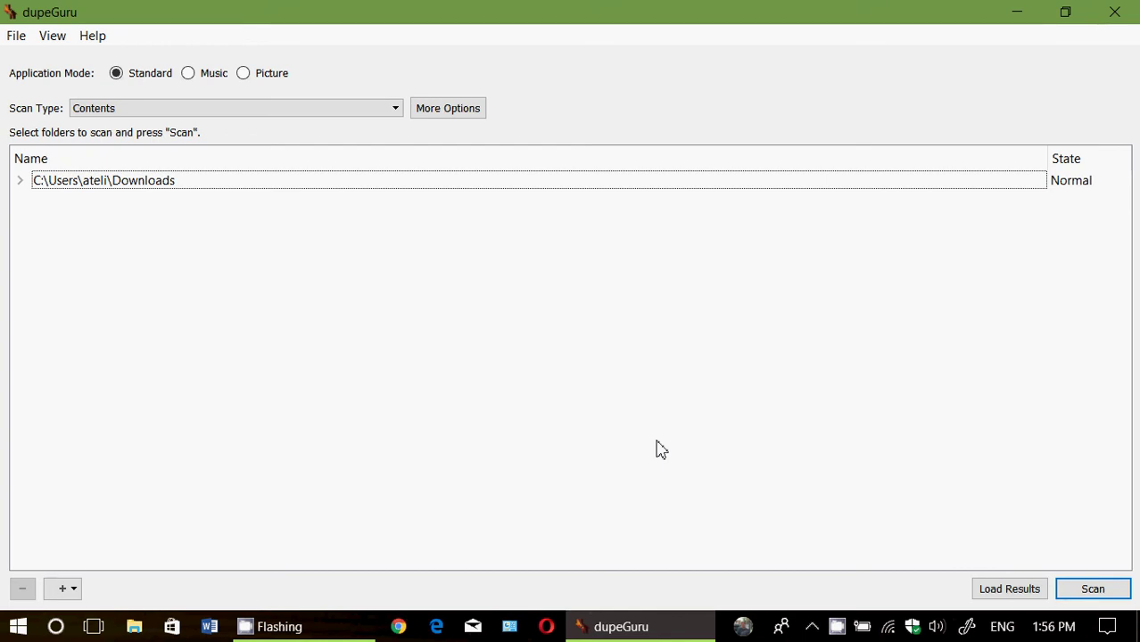
click(1114, 12)
click(633, 344)
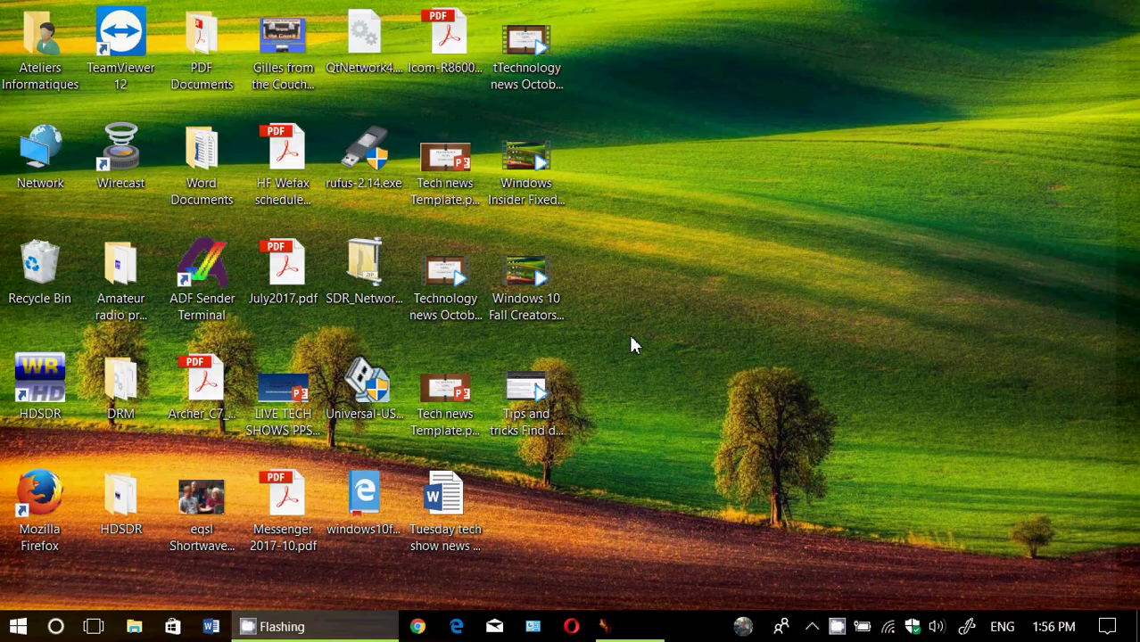
click(836, 627)
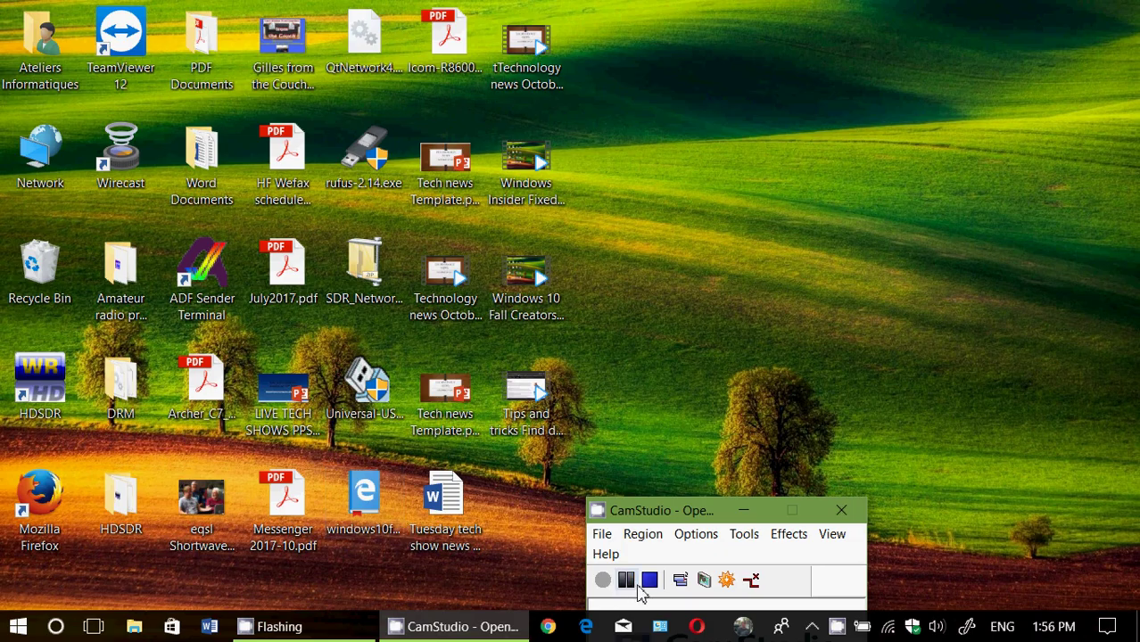